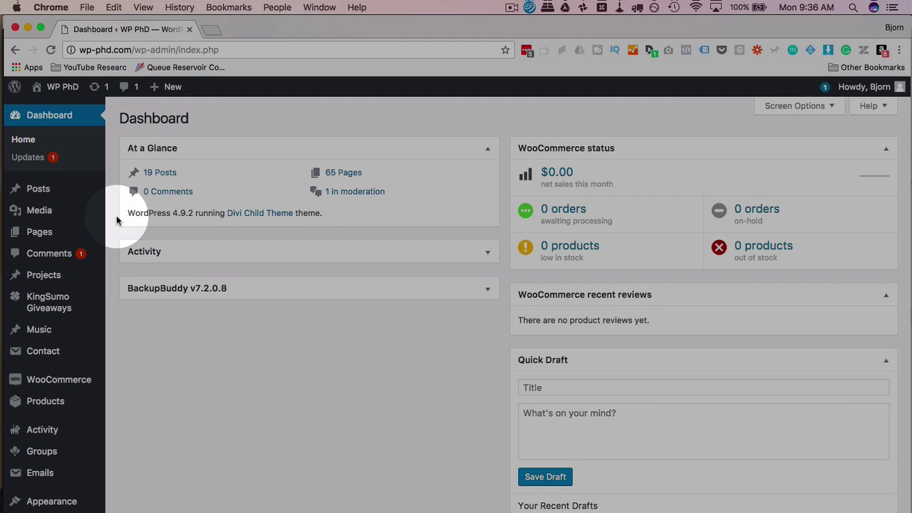
- Create a new page titled "Text Blocks" and save it as a draft
mouse_move(51, 234)
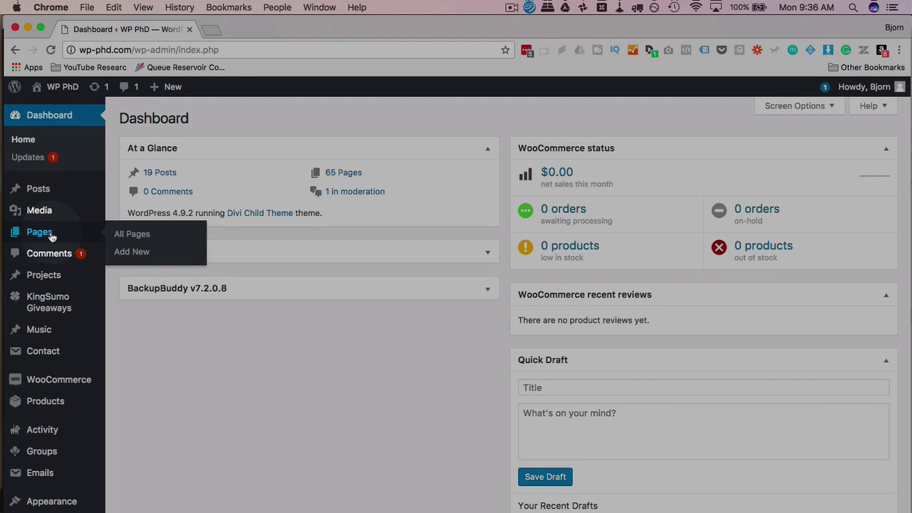
left_click(133, 255)
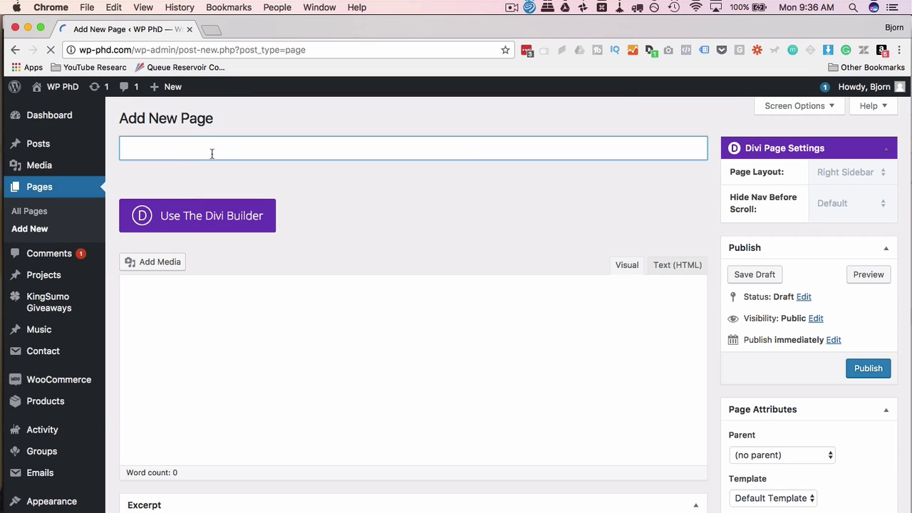
type("Text Blocks")
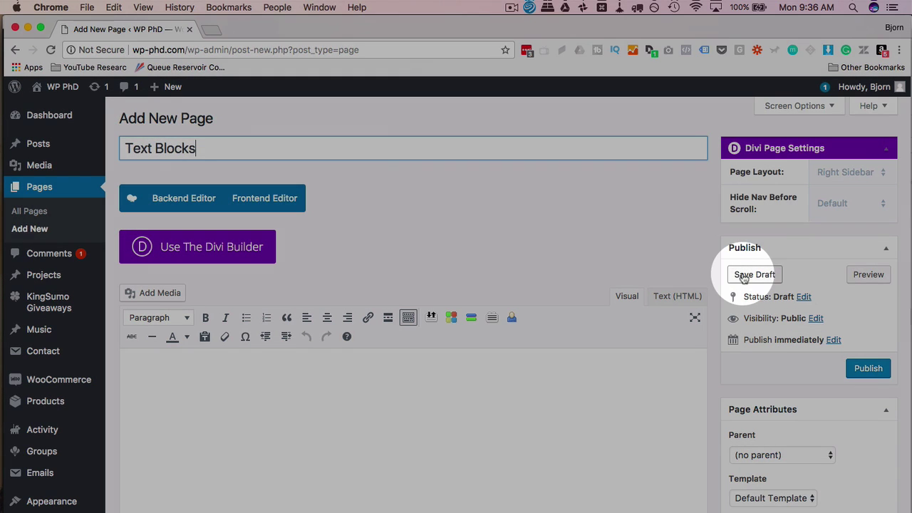
left_click(754, 275)
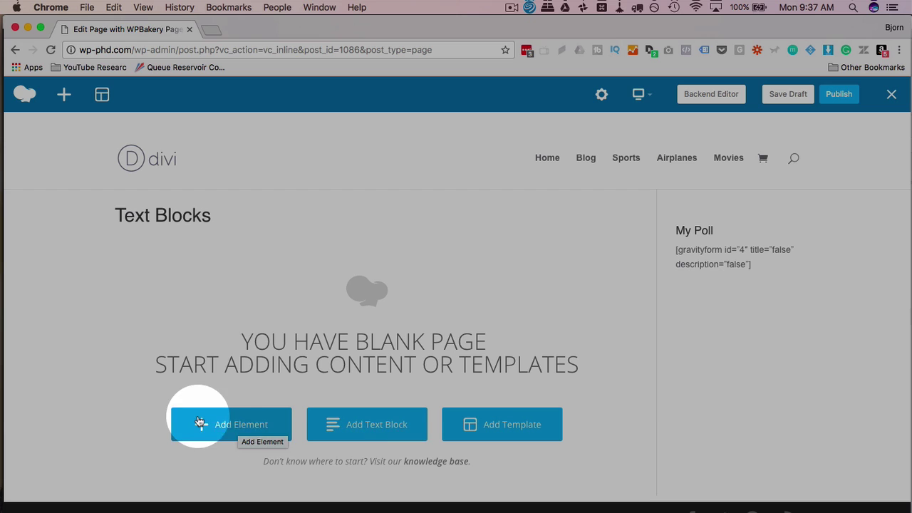
- Look through the available page elements, then add a text block to the blank page
left_click(226, 430)
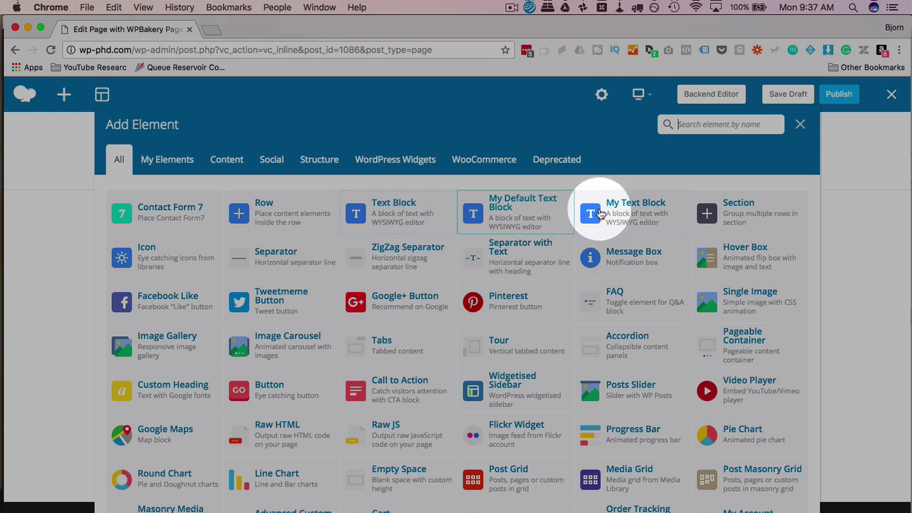
left_click(800, 126)
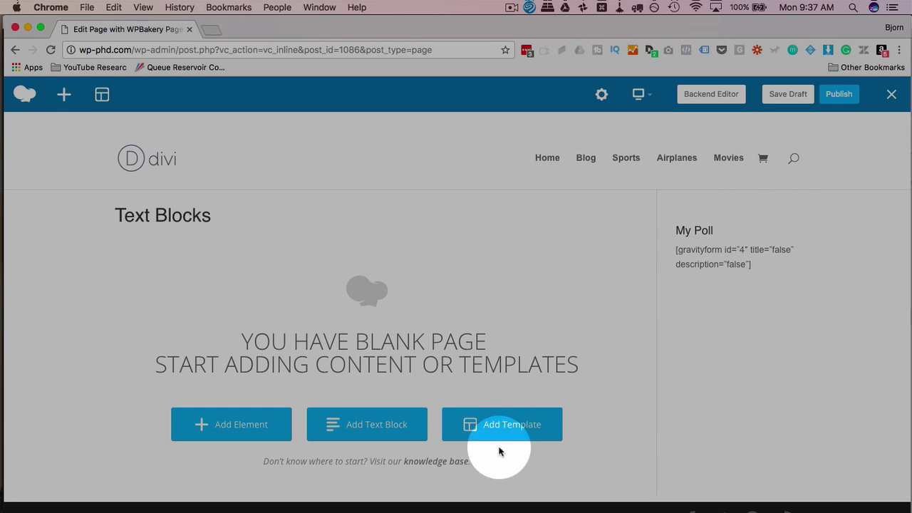
left_click(374, 431)
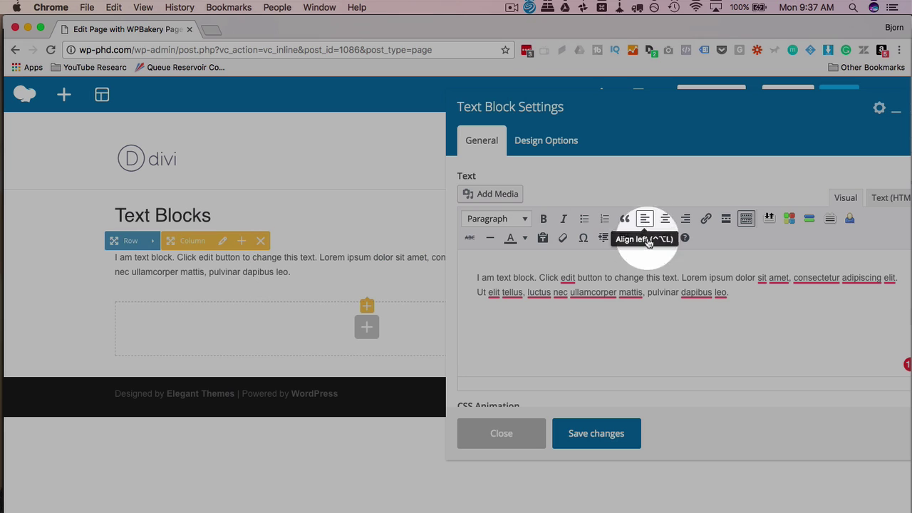
- Replace the text block's placeholder content with "This is my text." and save the changes
left_click_drag(757, 295, 423, 274)
left_click(694, 321)
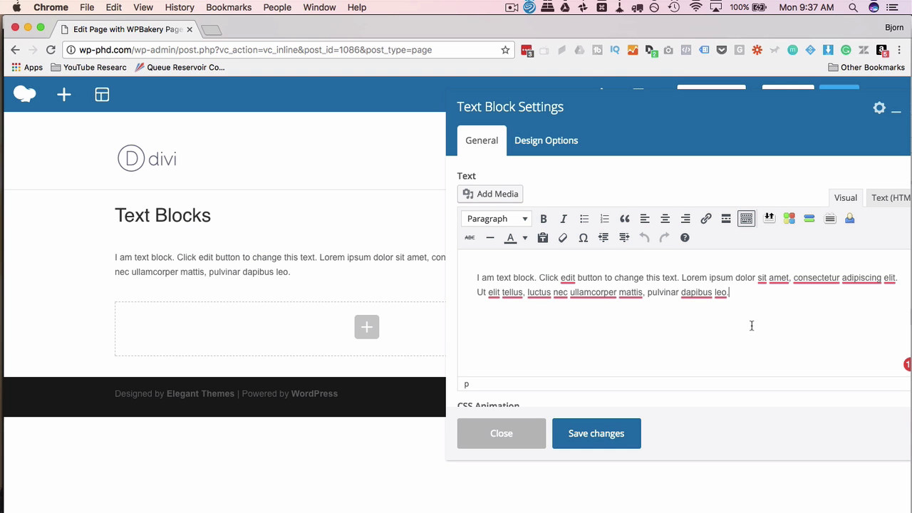
key("super+a")
type("This is my tex")
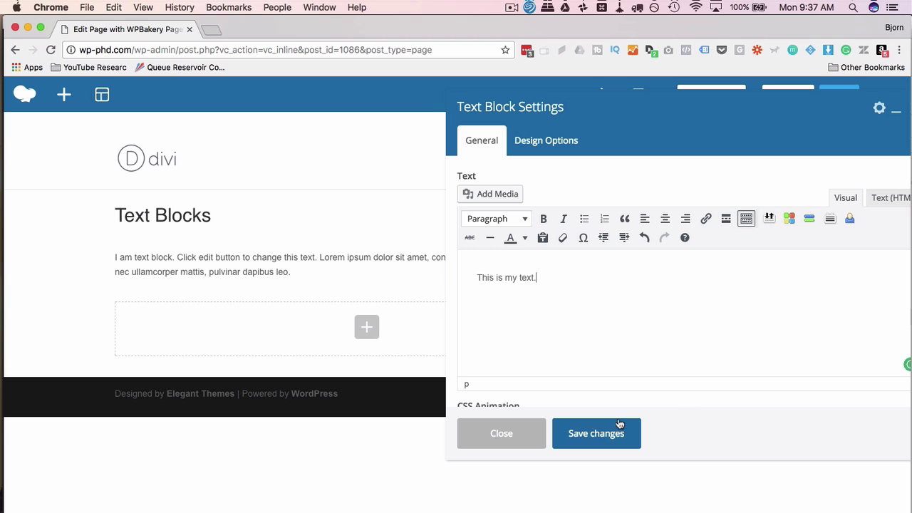
left_click(602, 436)
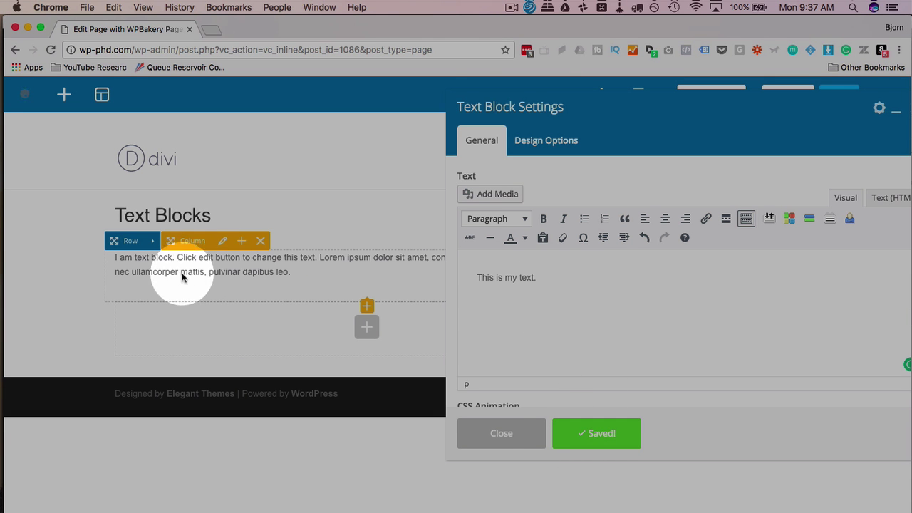
- Move the Text Block Settings window aside to check the saved text on the page, and bring it back
left_click_drag(575, 116, 763, 119)
left_click(787, 436)
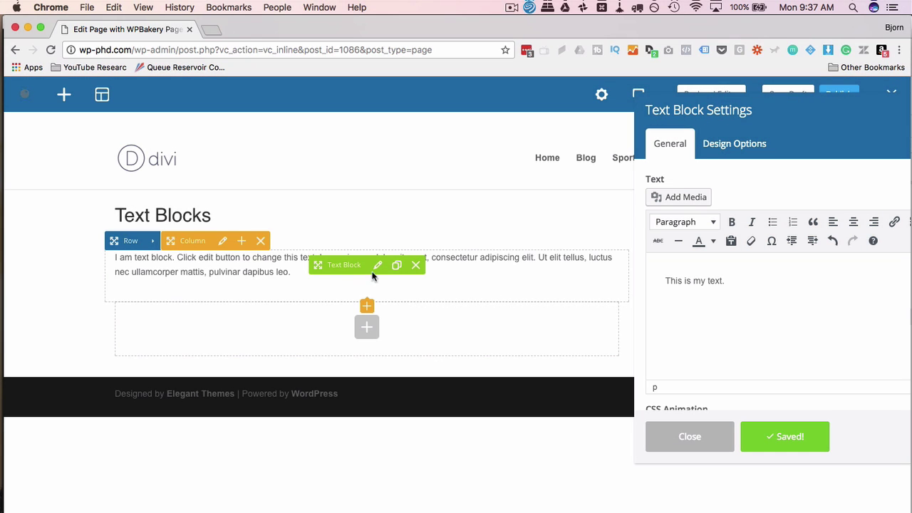
left_click(151, 258)
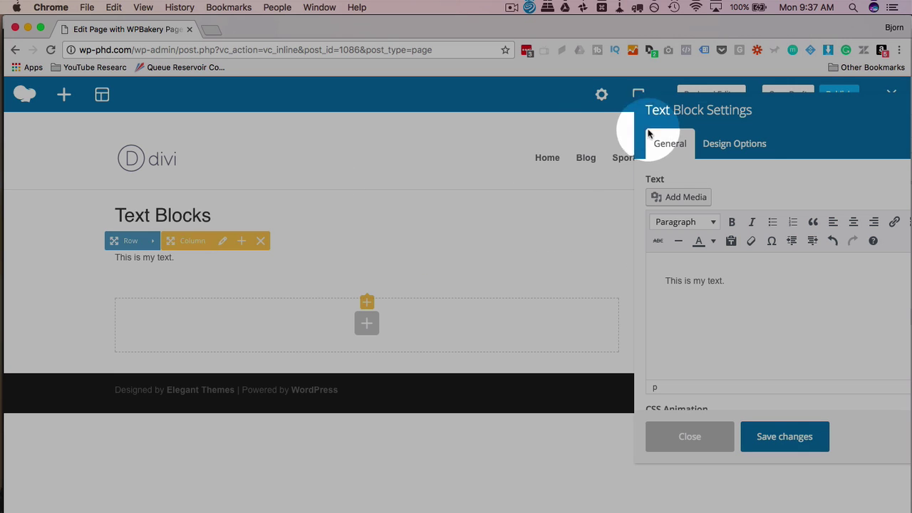
left_click_drag(796, 119, 626, 106)
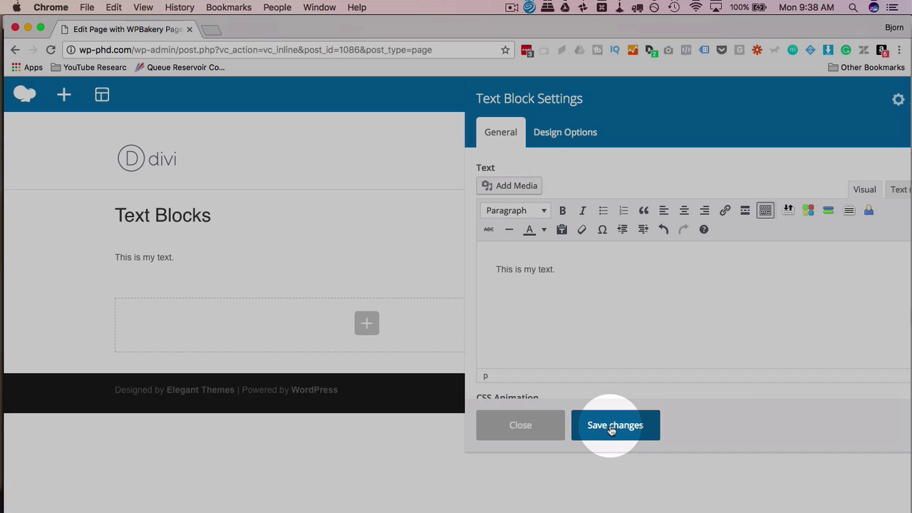
left_click(611, 430)
- Set the text block's CSS animation to fadeInDownBig
scroll(684, 323, "down", 2)
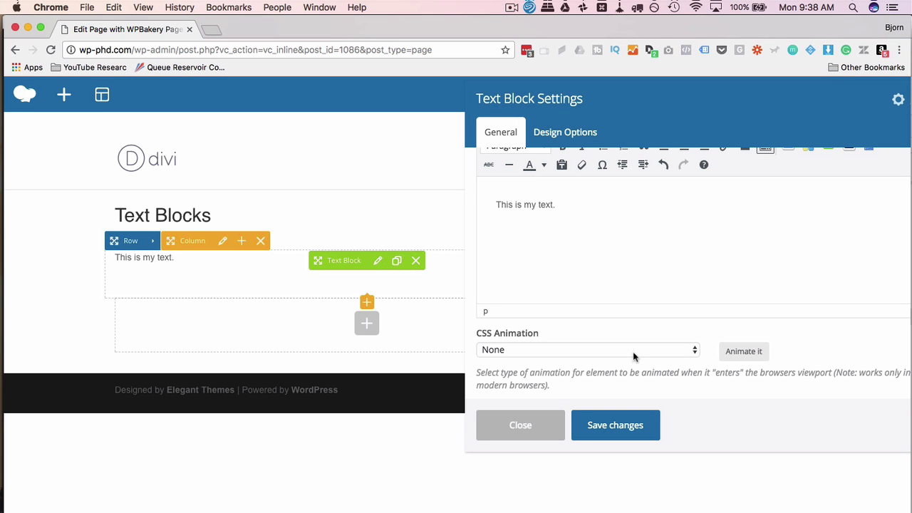
scroll(633, 354, "down", 3)
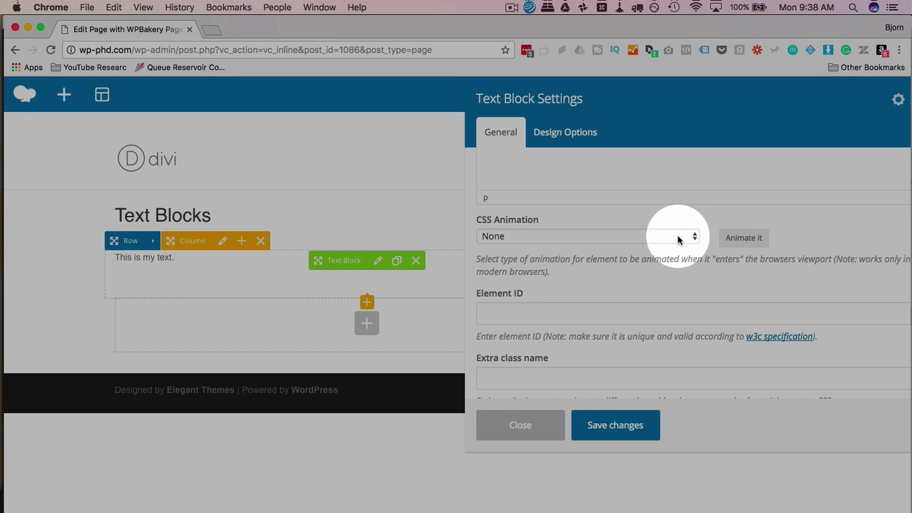
left_click(679, 239)
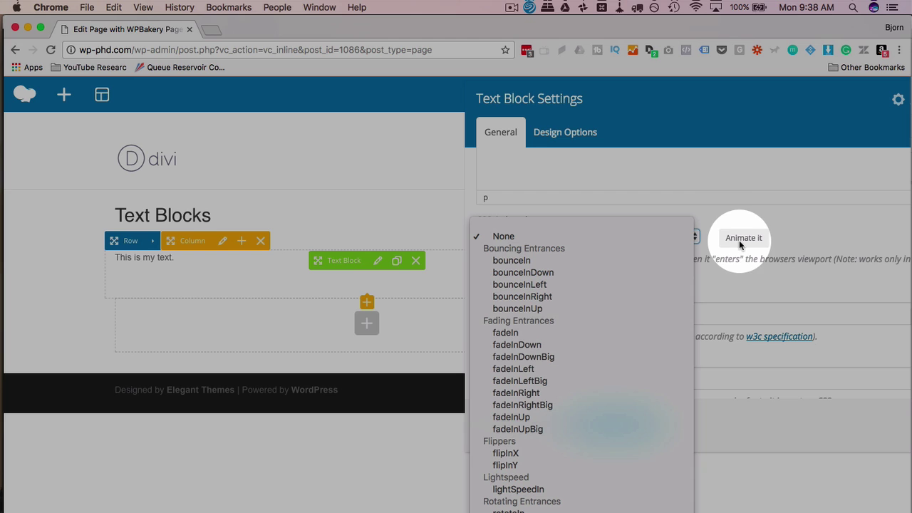
left_click(570, 357)
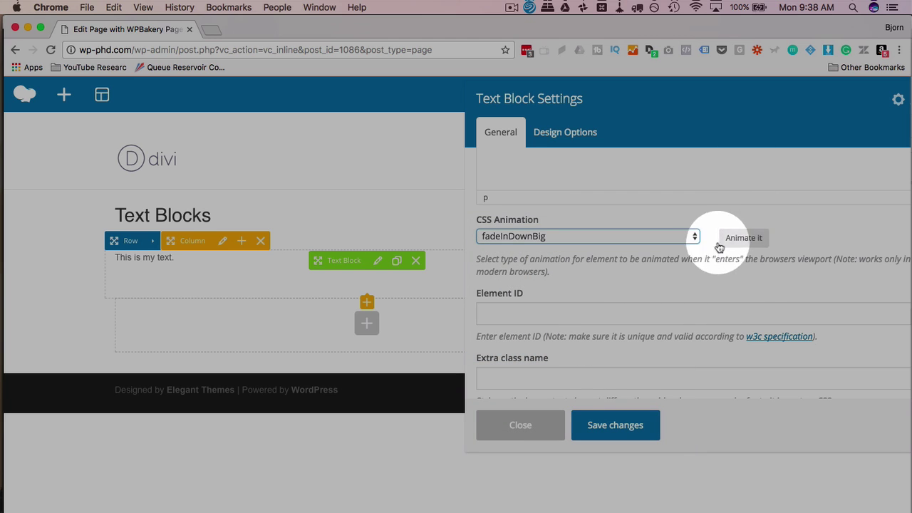
- Set the text block's CSS animation to rotateInDownLeft and save the changes
left_click(675, 238)
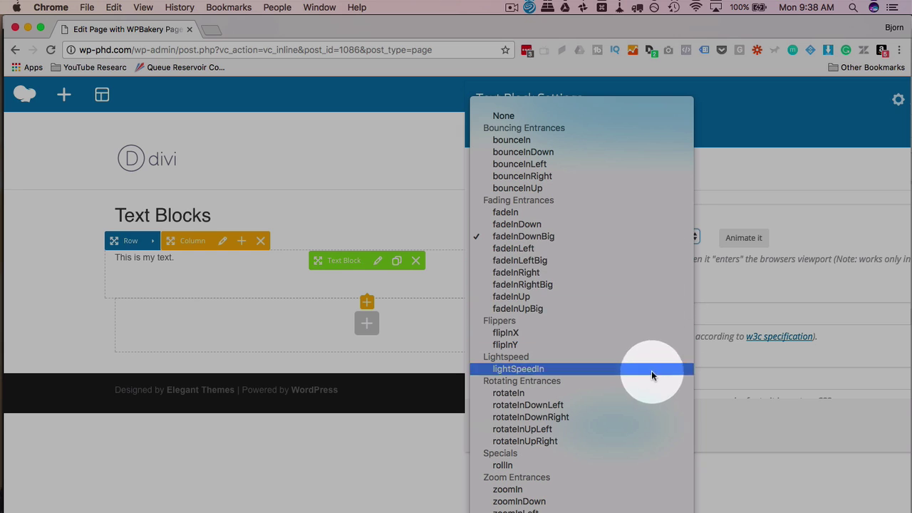
left_click(645, 403)
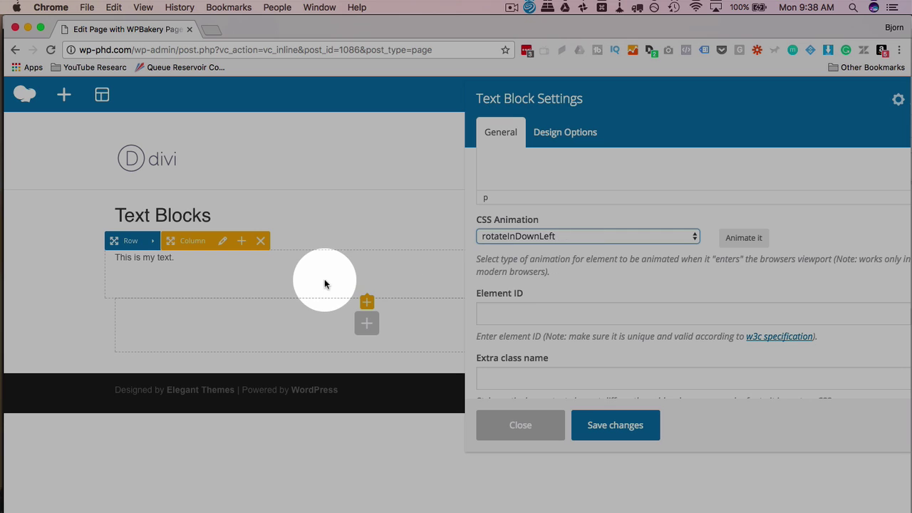
scroll(574, 283, "down", 1)
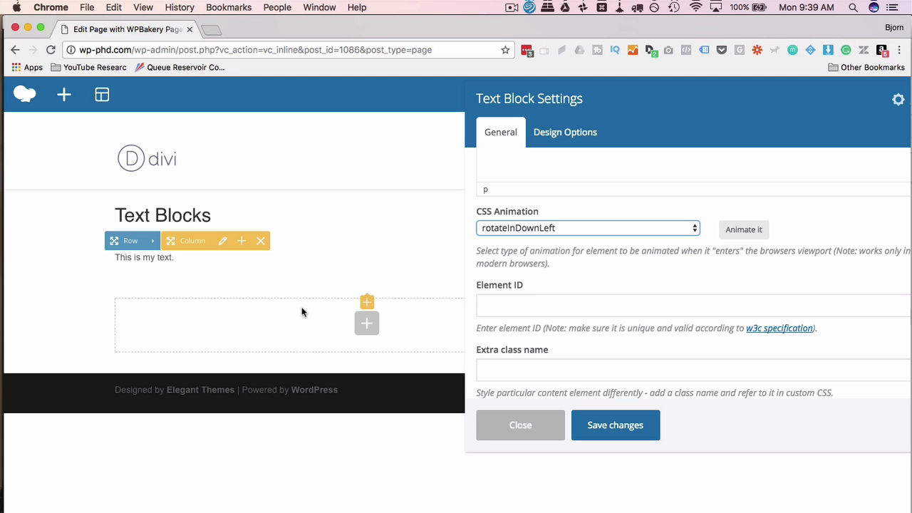
scroll(612, 342, "up", 3)
scroll(627, 329, "down", 2)
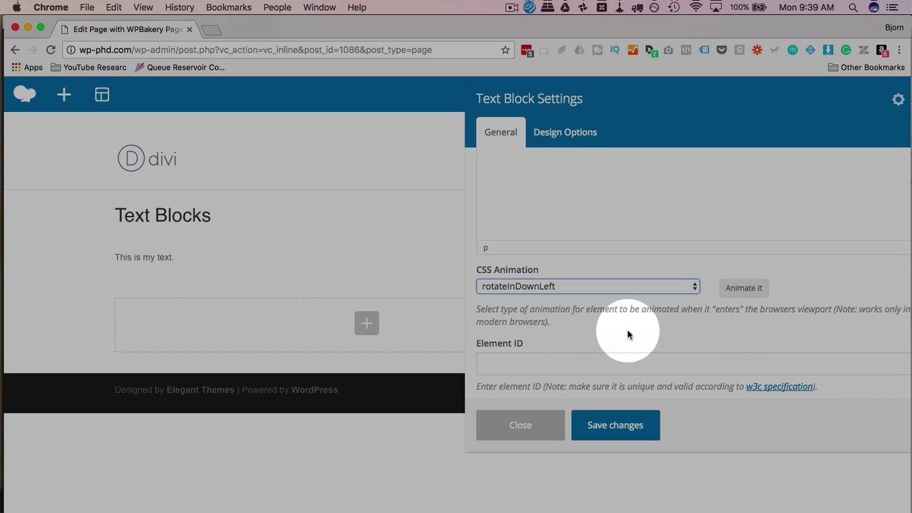
left_click(613, 420)
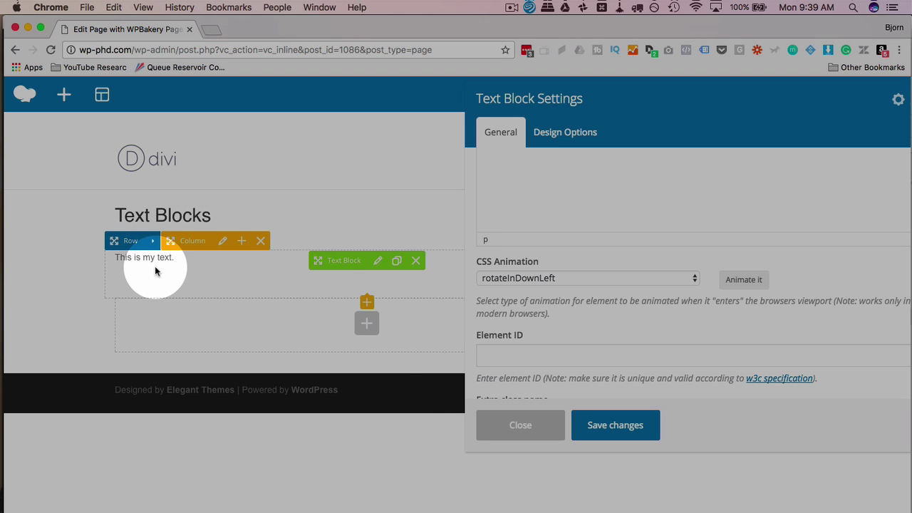
- View the text block's content in the HTML text editor and return to the visual editor
scroll(586, 289, "up", 5)
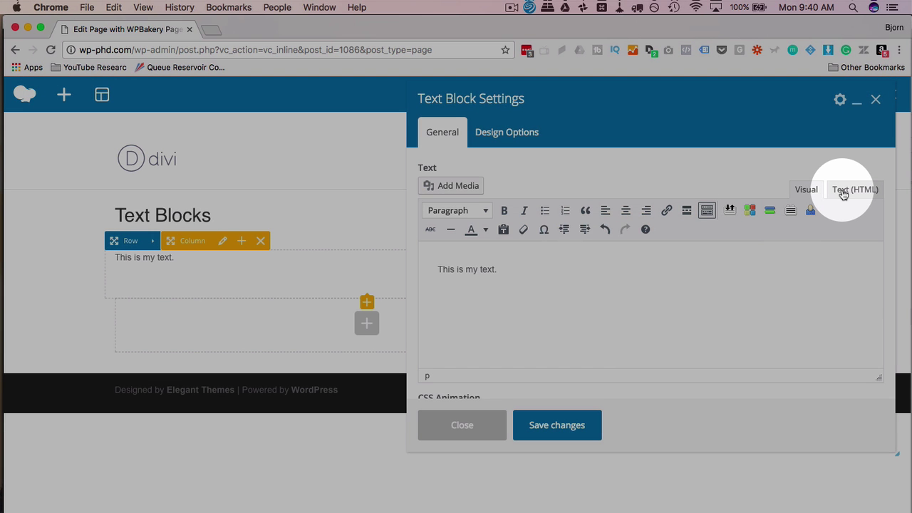
left_click(843, 191)
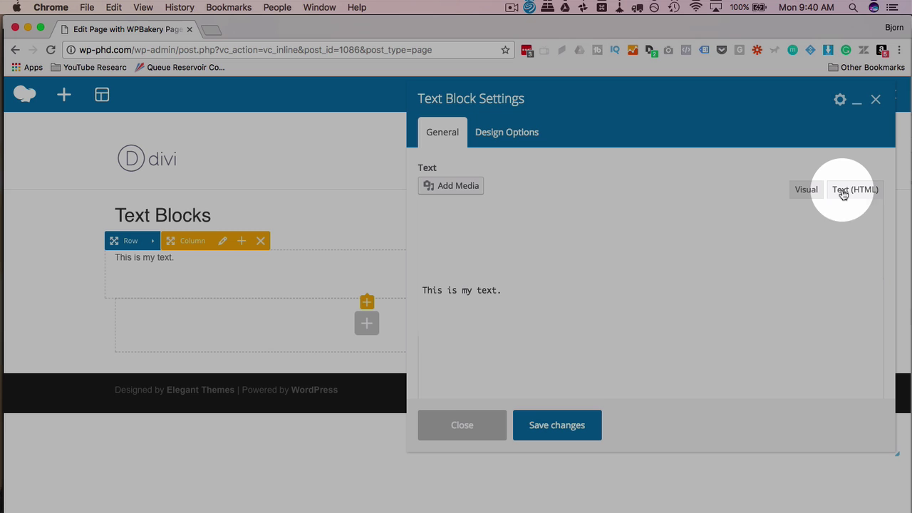
left_click(805, 191)
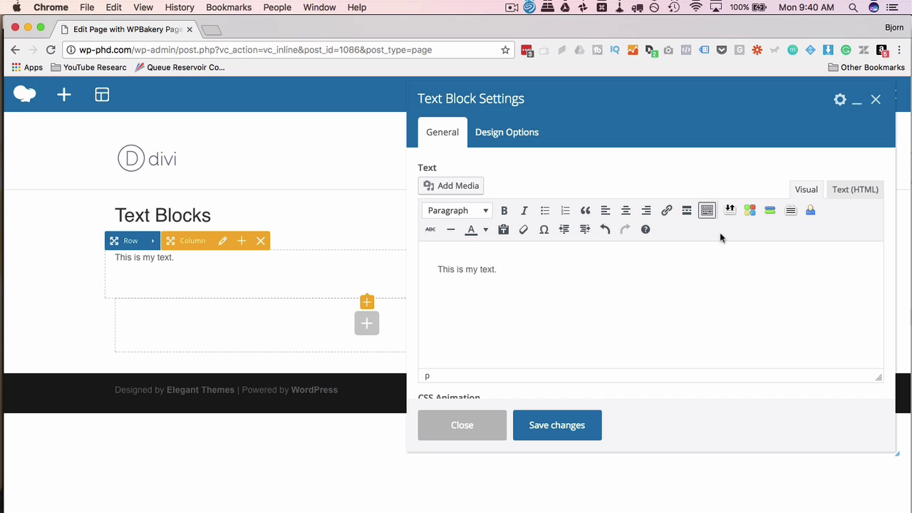
- Open the text block's design options and try the simplified box controls on and off
left_click_drag(585, 116, 636, 115)
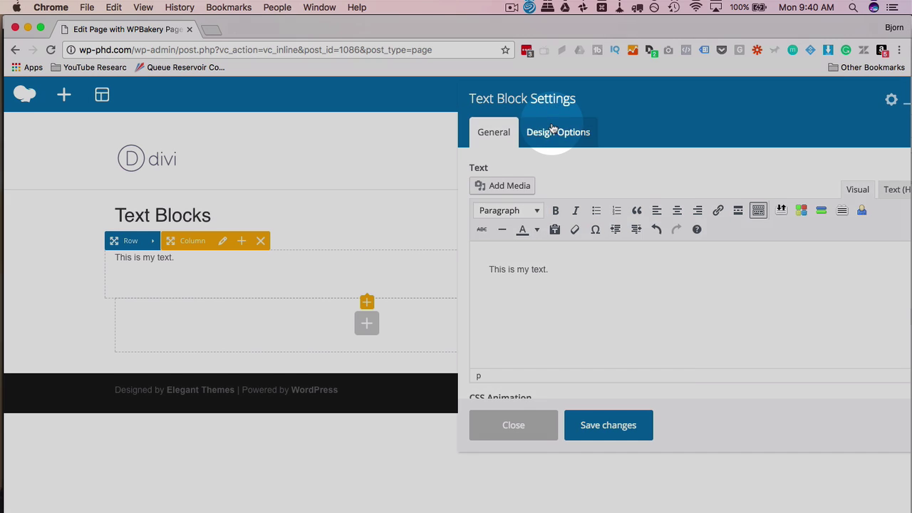
left_click(556, 132)
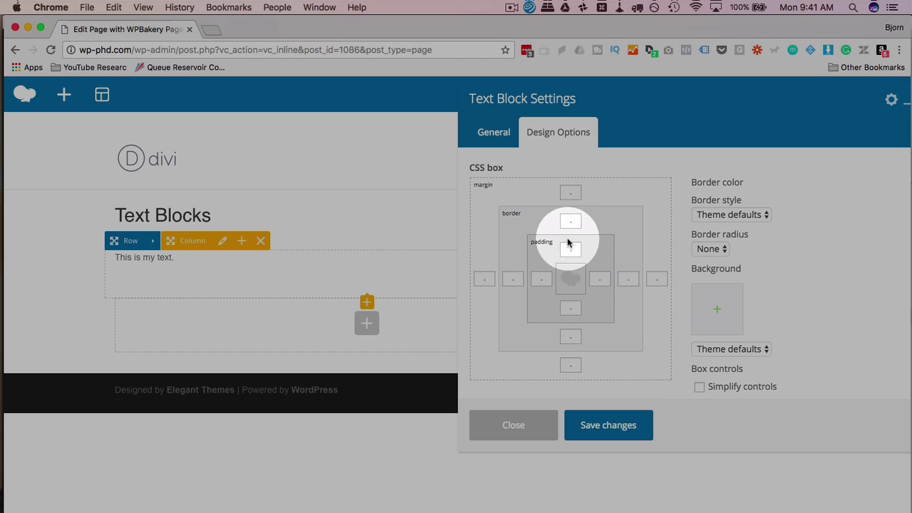
left_click(700, 388)
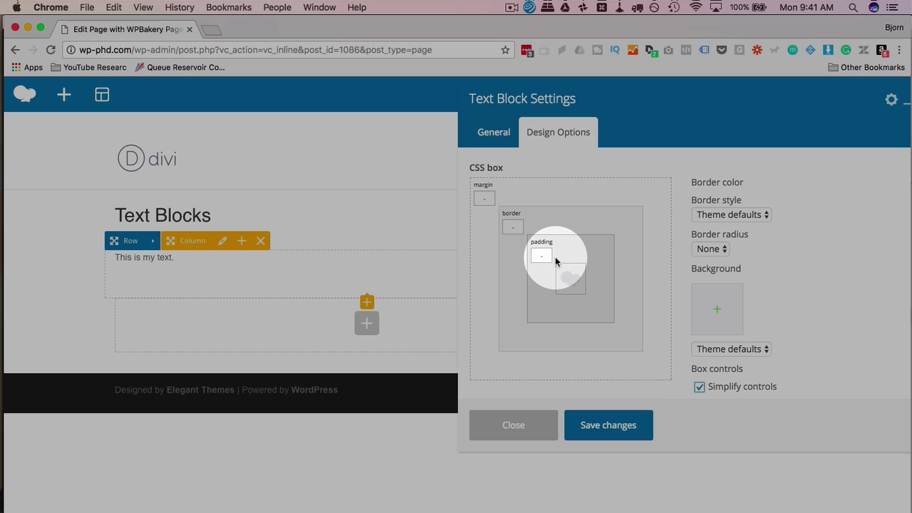
left_click(700, 387)
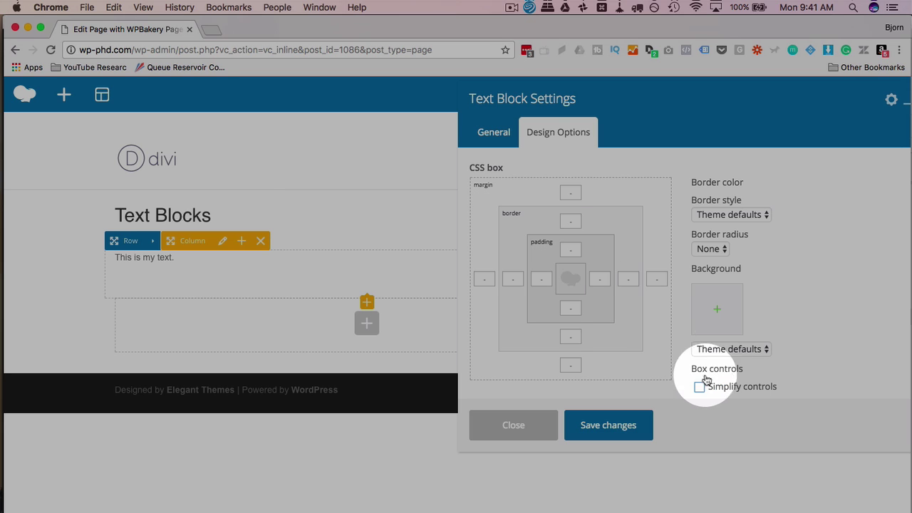
- Set the text block's border style to Ridge and its border radius to 15px
left_click(748, 215)
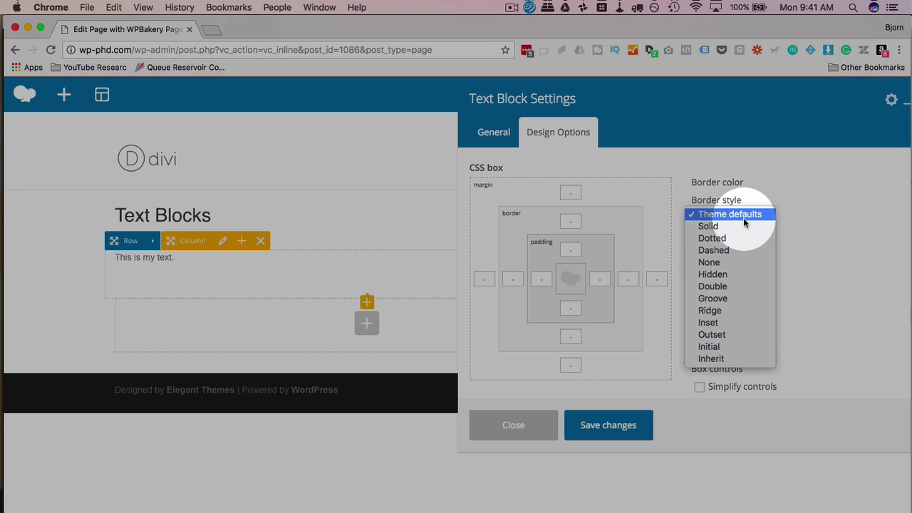
left_click(752, 311)
left_click(712, 248)
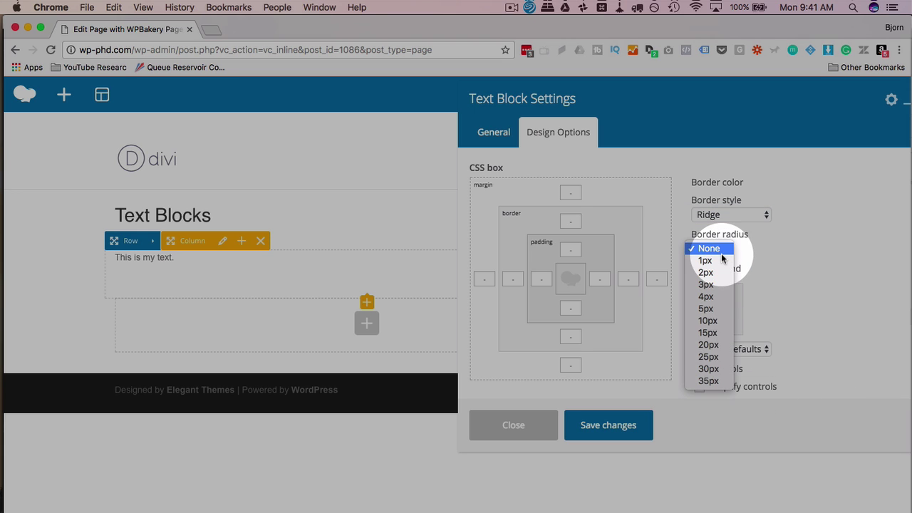
left_click(709, 333)
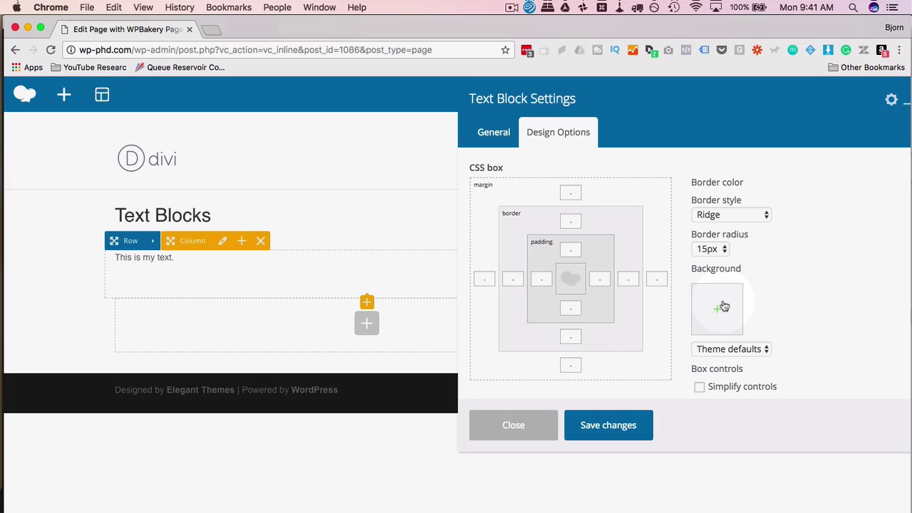
- Set the awesome-italy-high-definition-wallpaper image of golden fields from the media library as the text block's background
left_click(723, 307)
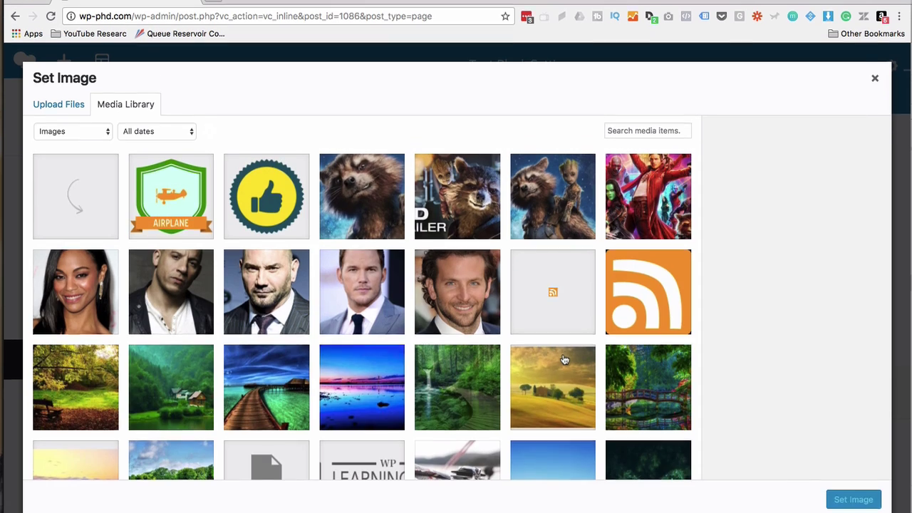
left_click(562, 417)
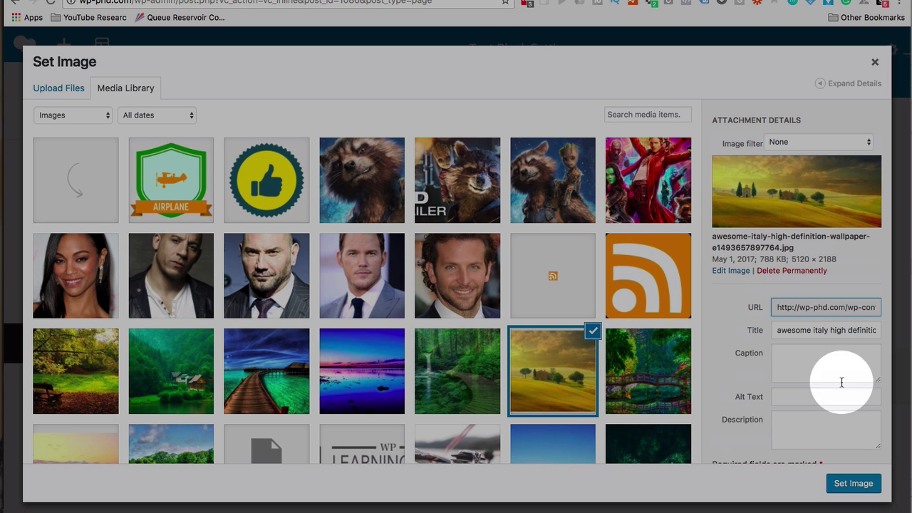
left_click(854, 483)
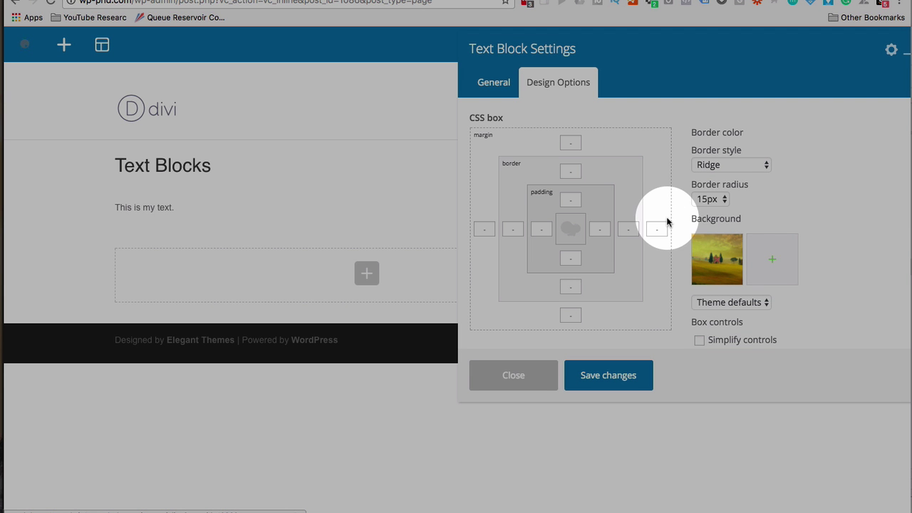
- Set the text block's background image sizing to Cover
mouse_move(91, 214)
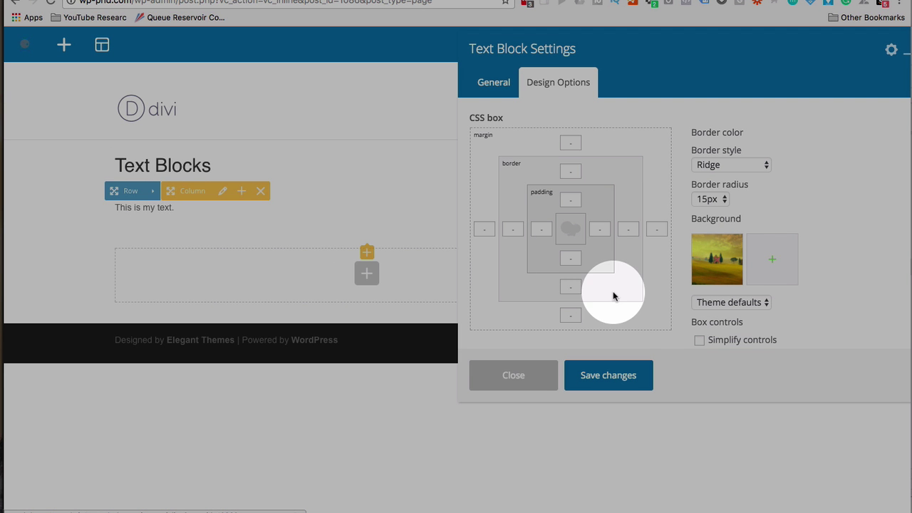
left_click(741, 302)
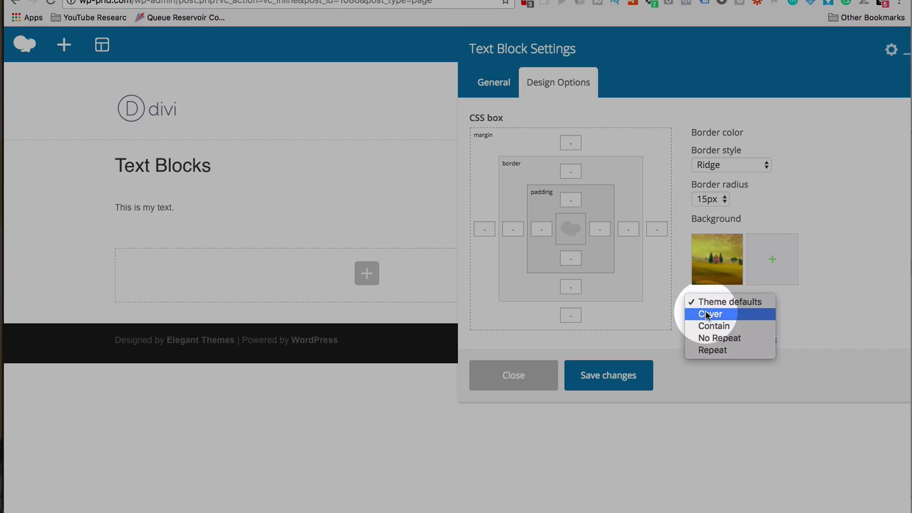
left_click(711, 315)
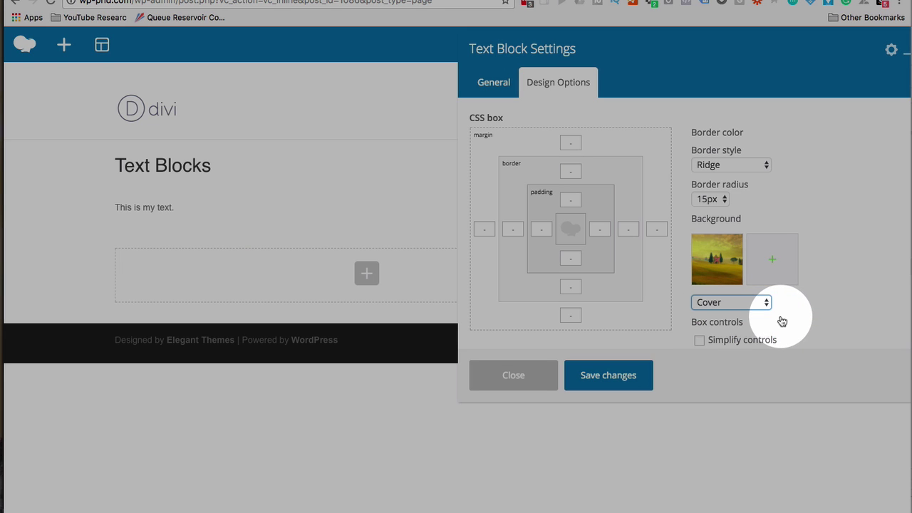
- Simplify the text block's box controls, set the border width to 5, and save the changes
left_click(700, 342)
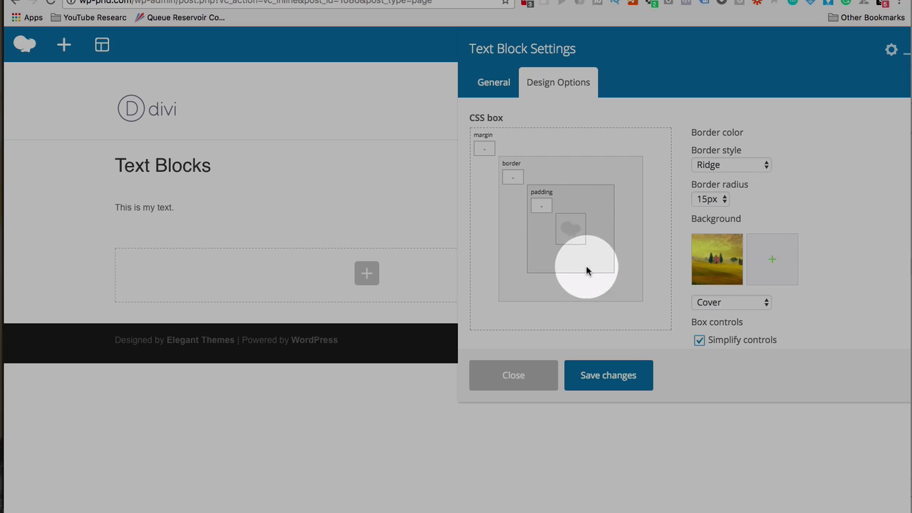
left_click(541, 206)
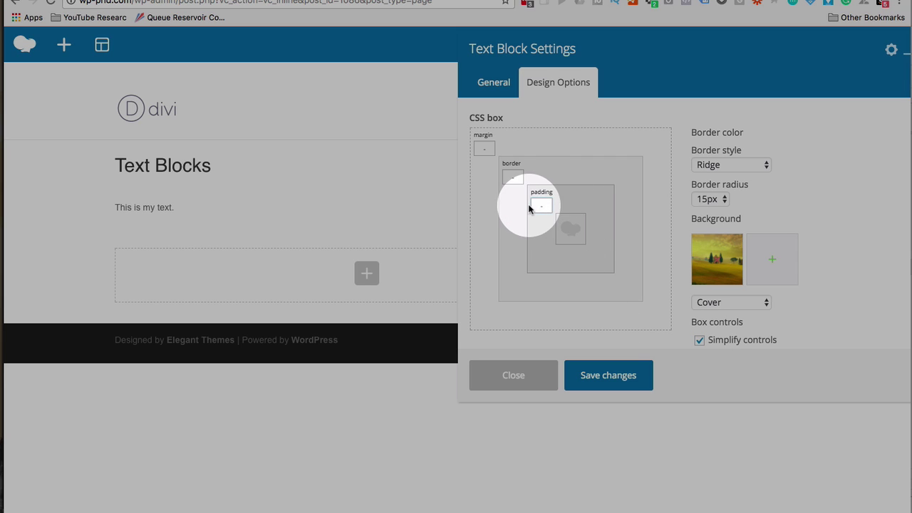
left_click(510, 175)
type("5")
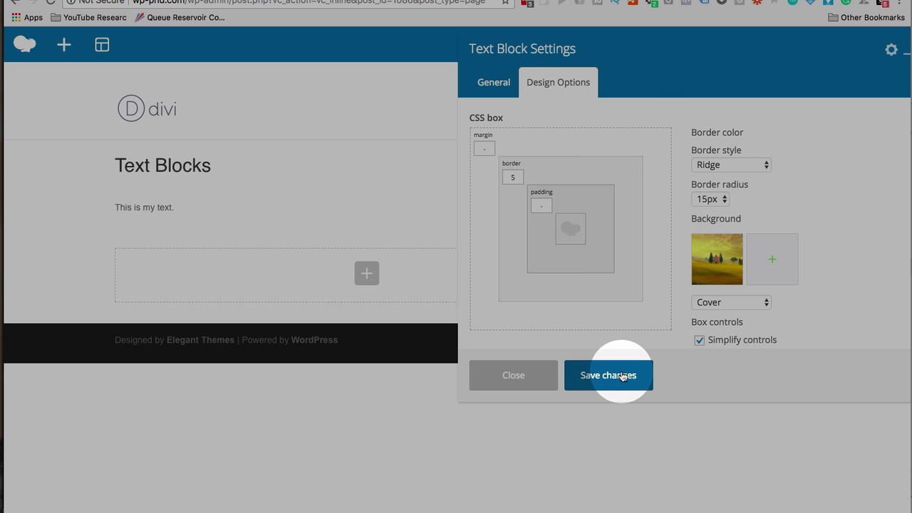
left_click(622, 376)
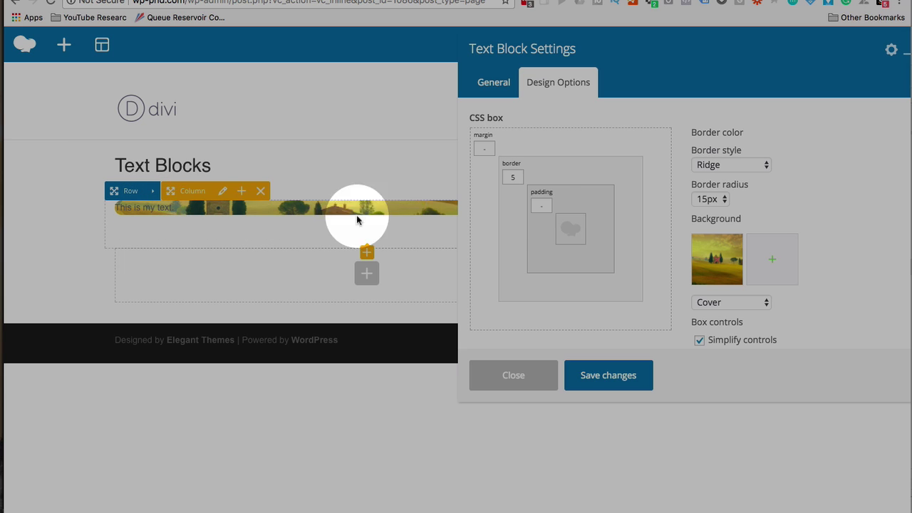
- Set the text block's padding to 50 and save the changes
left_click(541, 206)
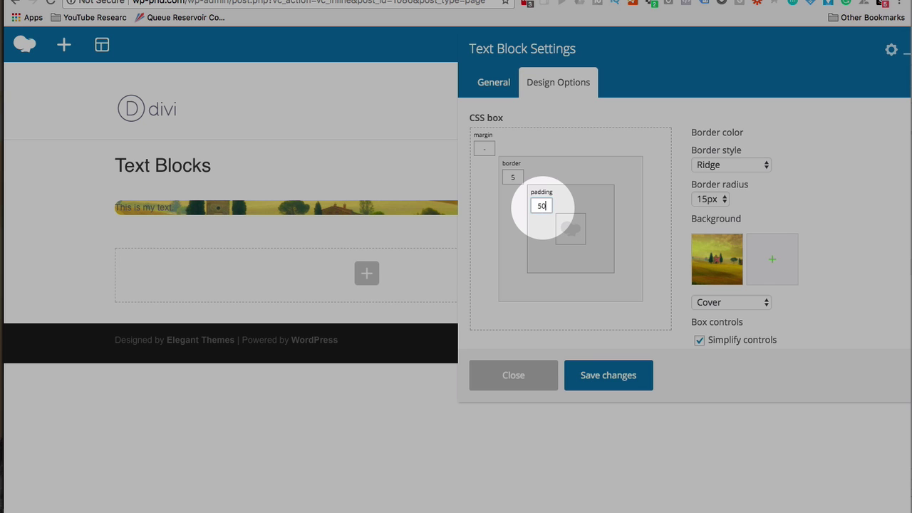
type("50")
left_click(620, 374)
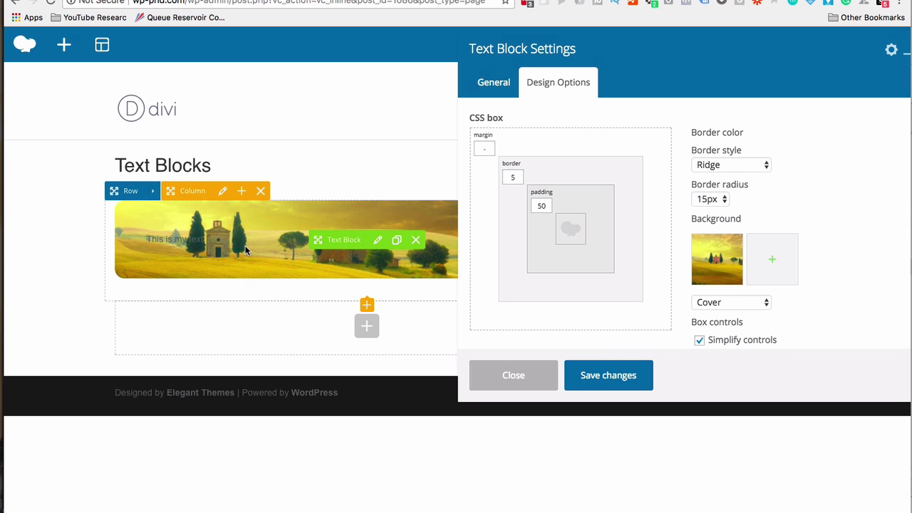
- Move the settings window off the page content, set the text block's padding to 60, and save
left_click_drag(632, 51, 765, 52)
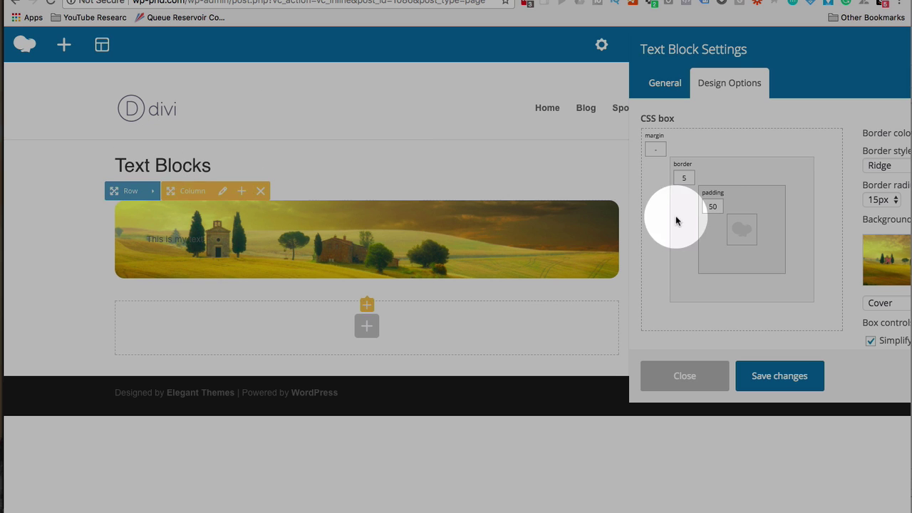
double_click(717, 205)
type("6")
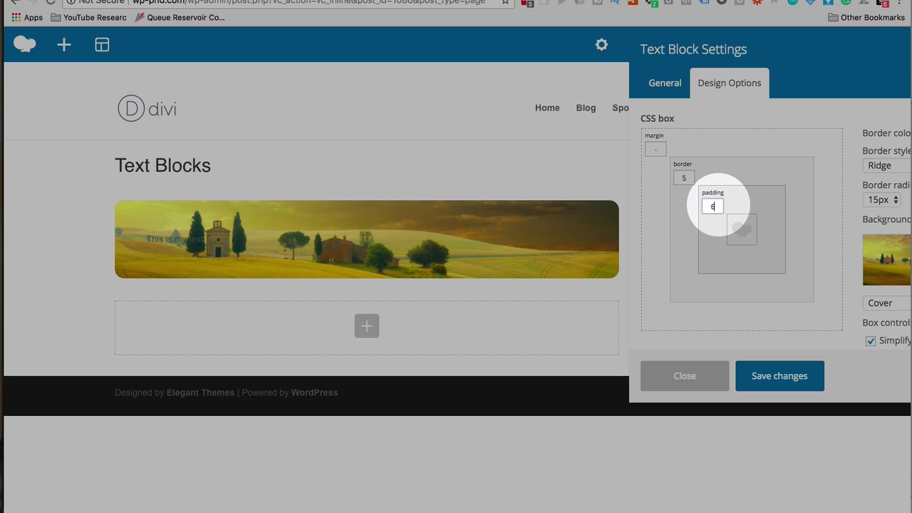
type("0")
left_click(783, 385)
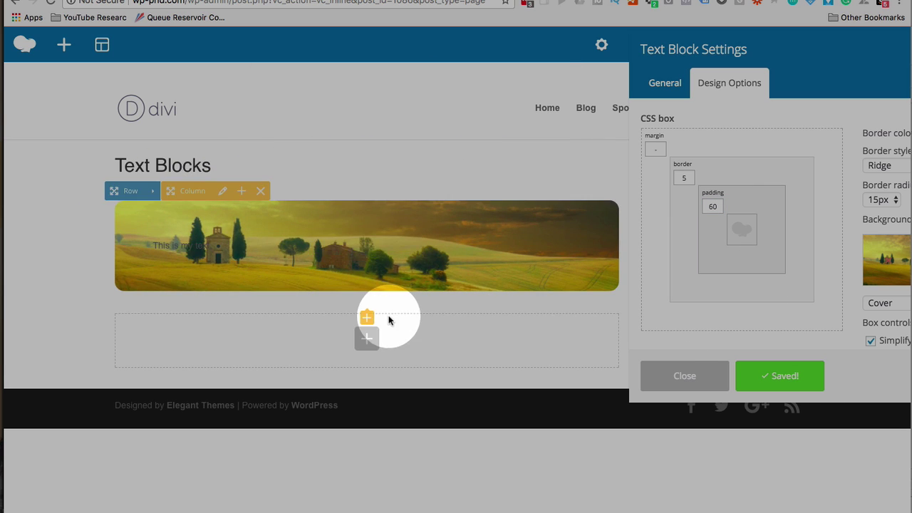
- Format the text block's whole text "This is my text." as Heading 3 in the general settings
left_click_drag(868, 73, 782, 75)
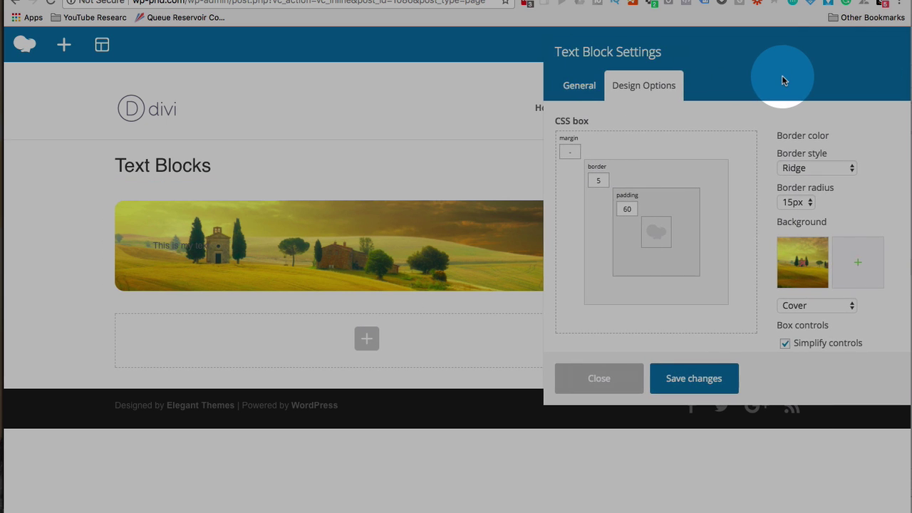
left_click(580, 84)
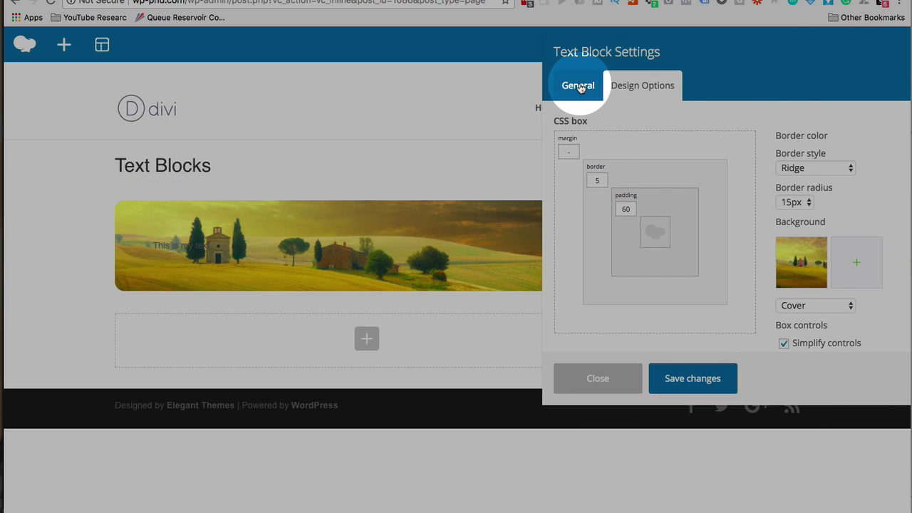
scroll(644, 319, "down", 3)
scroll(645, 318, "down", 1)
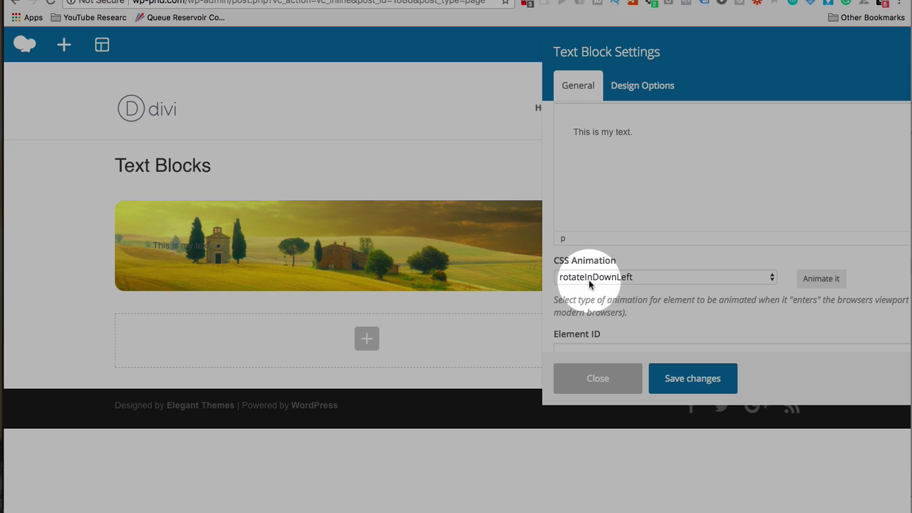
scroll(634, 322, "up", 3)
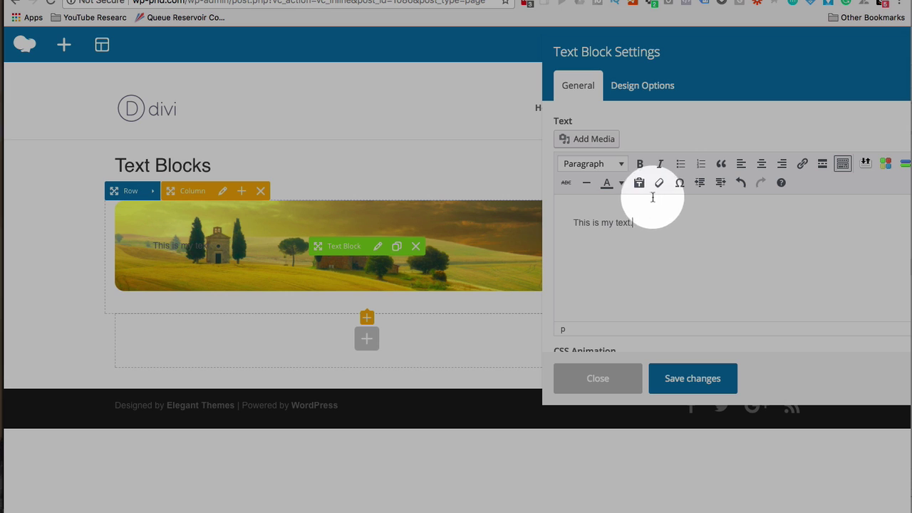
key("super+a")
left_click(621, 165)
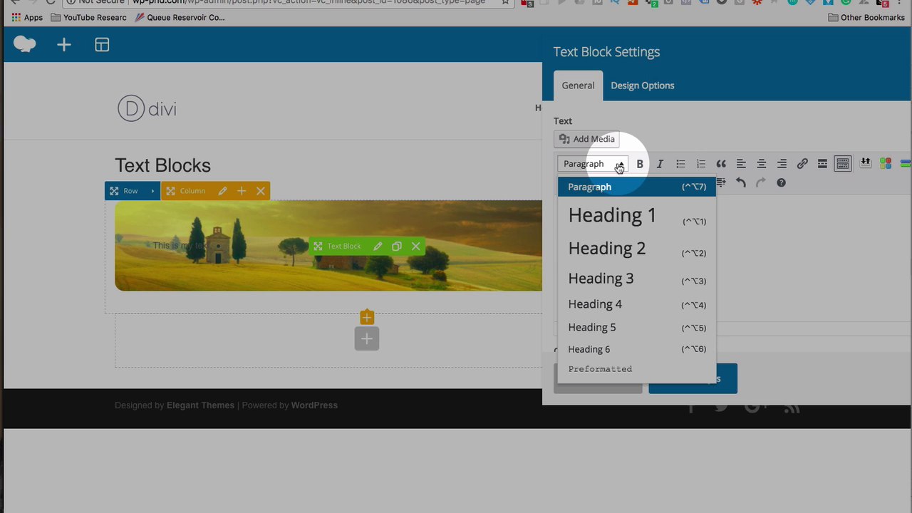
left_click(645, 288)
- Make the heading text white and bold, and save the text block's changes
left_click(621, 185)
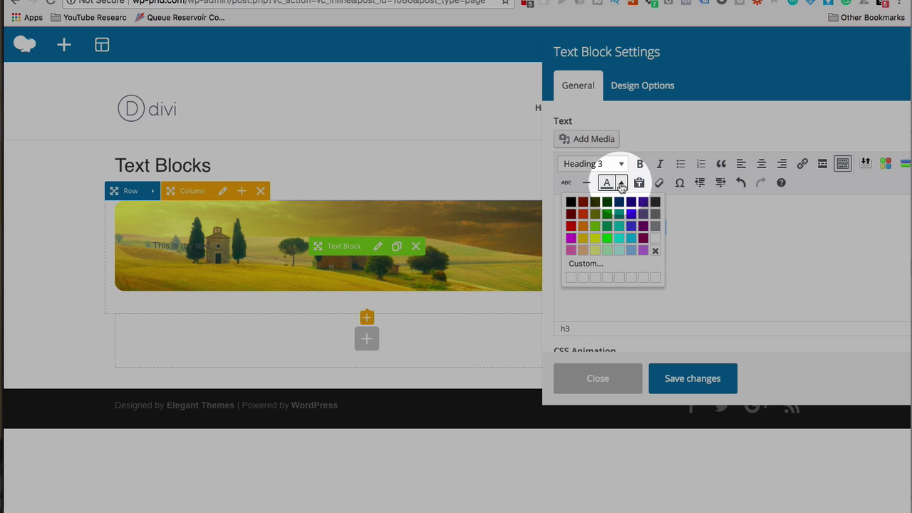
left_click(657, 244)
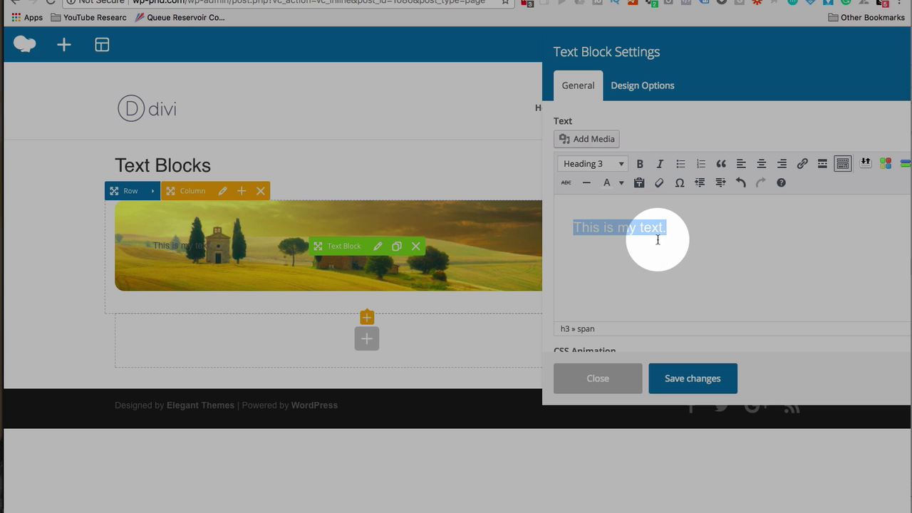
left_click(639, 163)
left_click(690, 379)
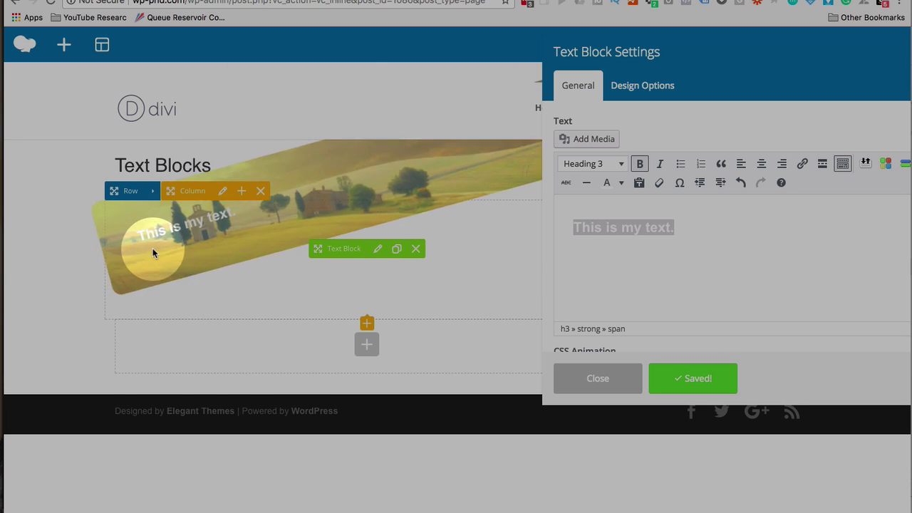
left_click(197, 350)
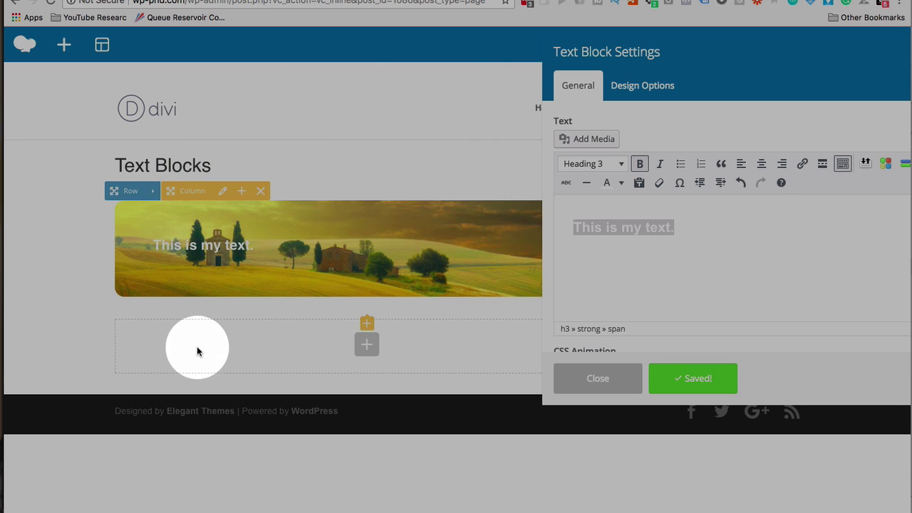
- Save the text block once more and close its settings
left_click(682, 291)
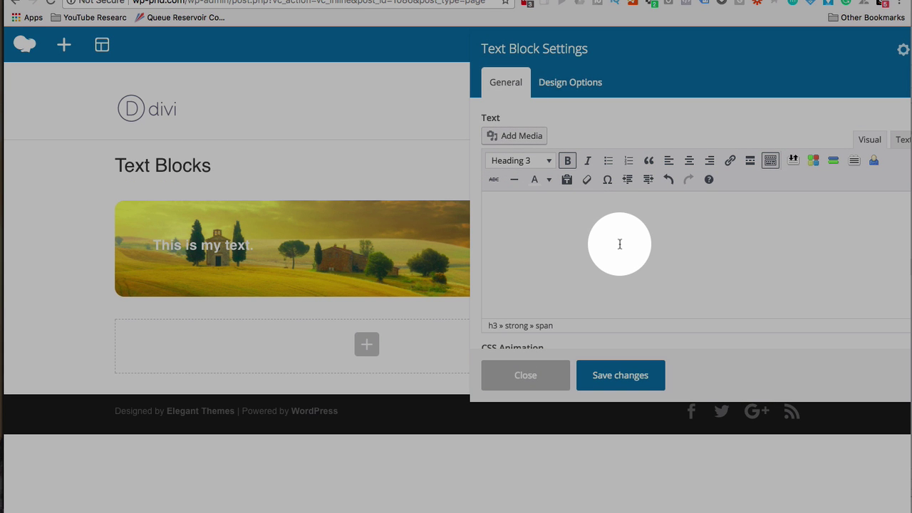
left_click_drag(617, 245, 429, 187)
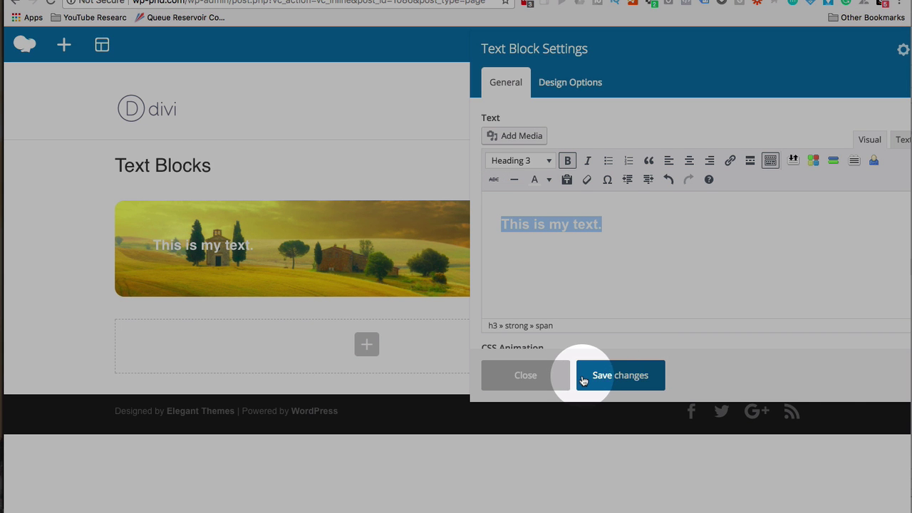
left_click(583, 380)
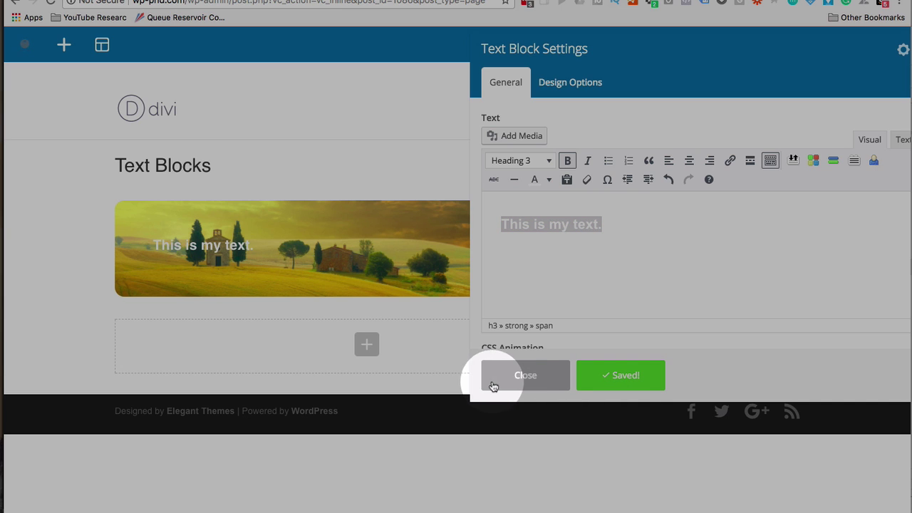
left_click(531, 383)
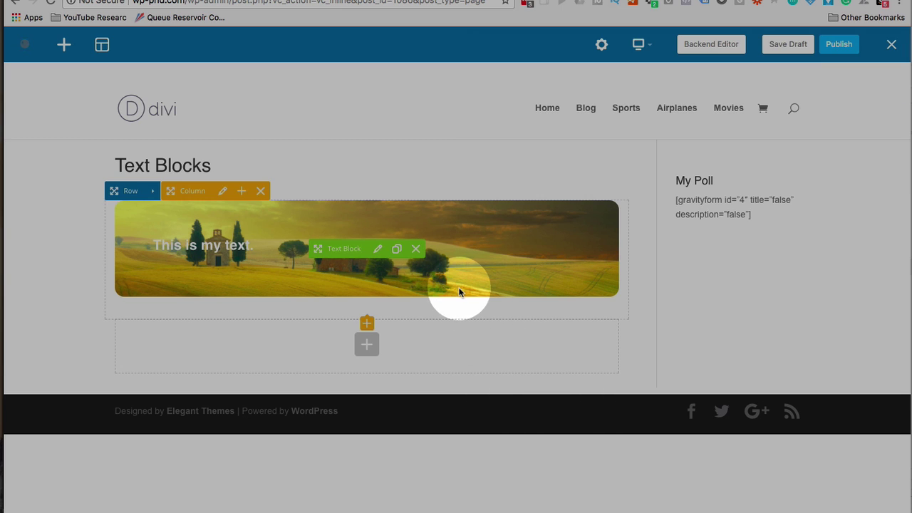
- View the page's title and custom CSS settings, leaving them without saving
left_click(601, 46)
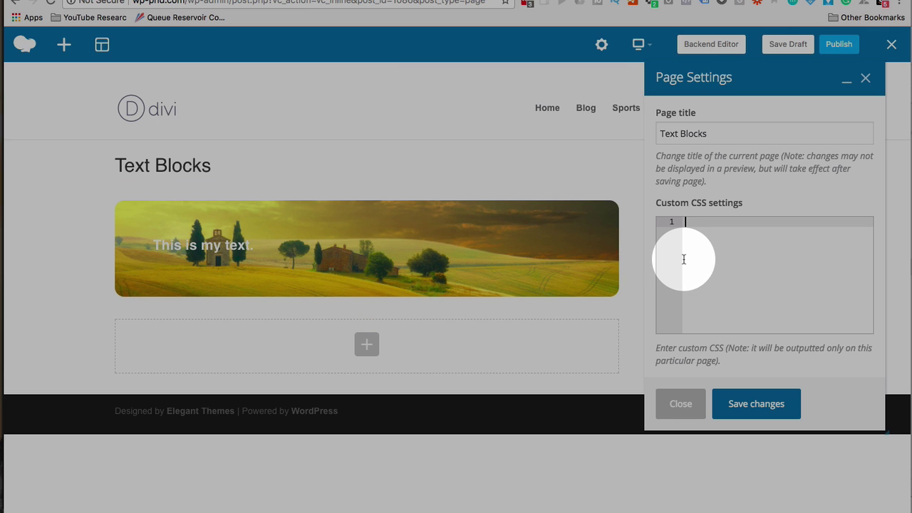
left_click(682, 404)
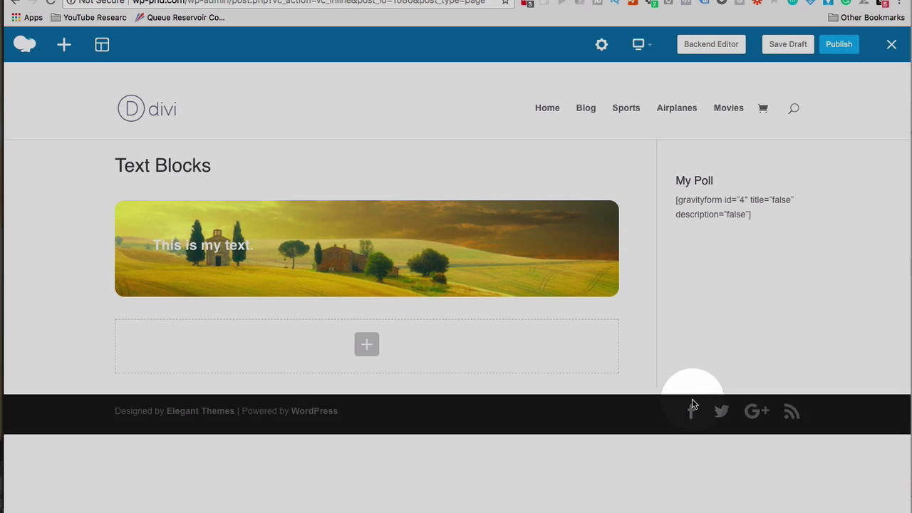